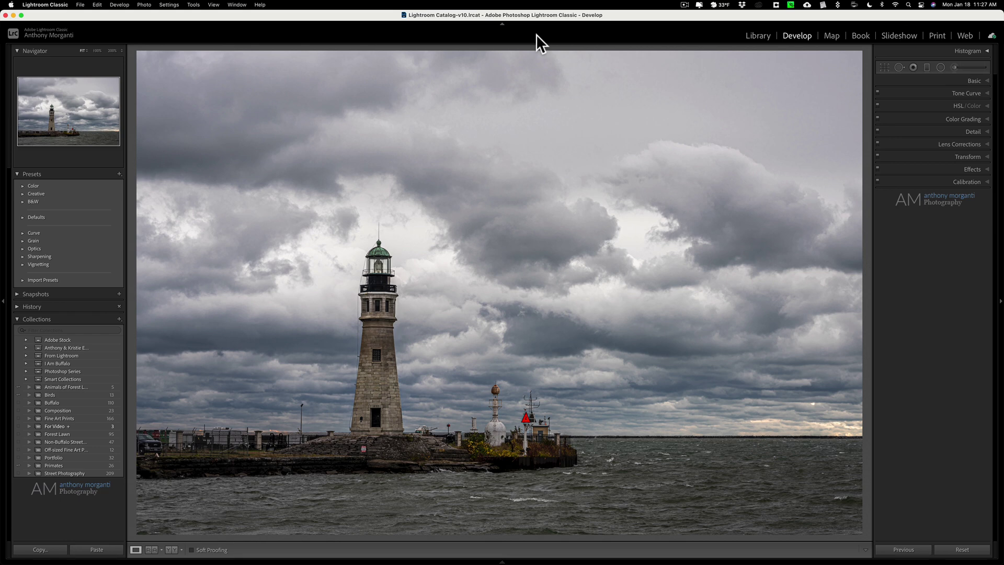
# Step: Inspect the Macro Presets and B&W Presets desktop folders, then return to Lightroom Classic
pyautogui.click(13, 15)
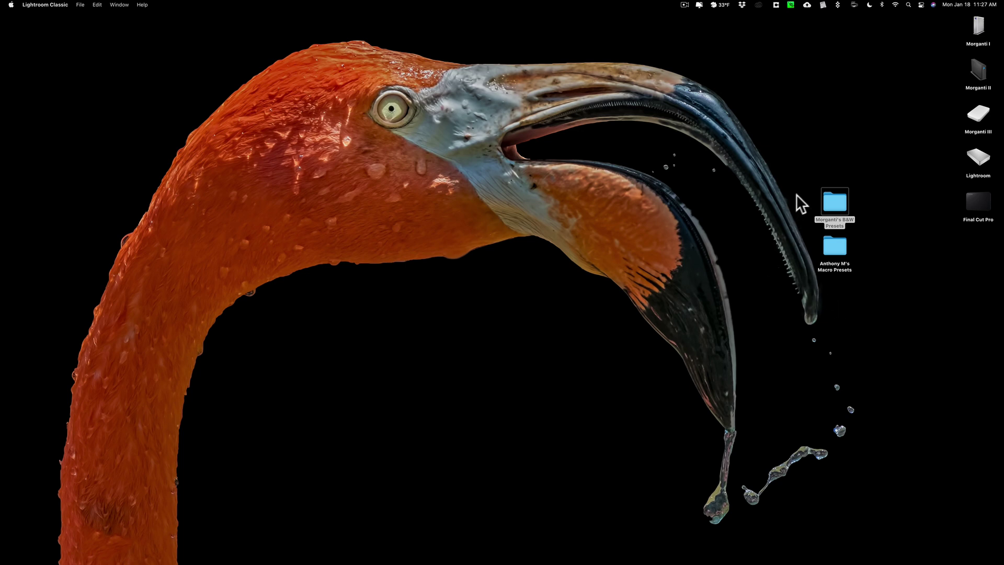
pyautogui.click(832, 244)
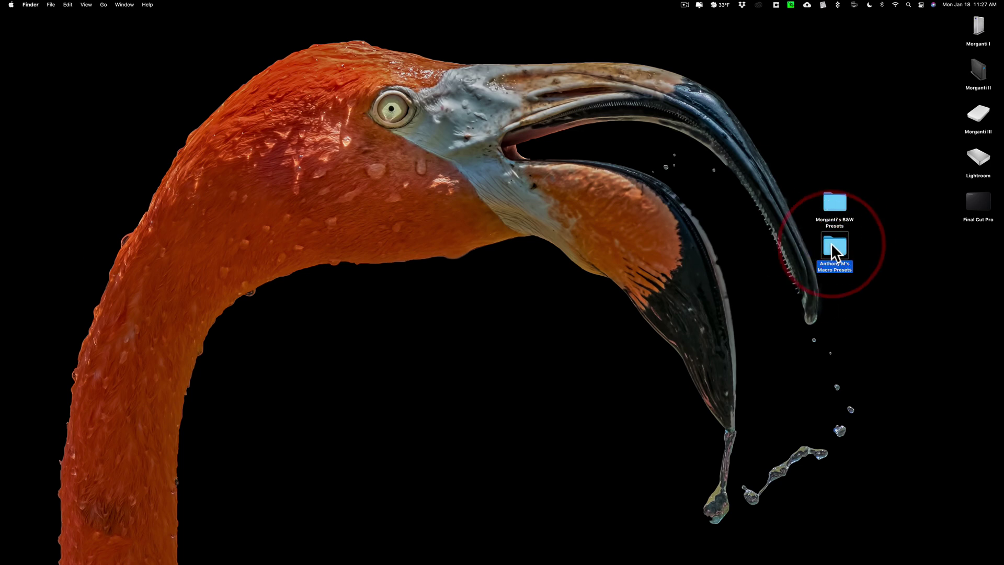
pyautogui.doubleClick(833, 242)
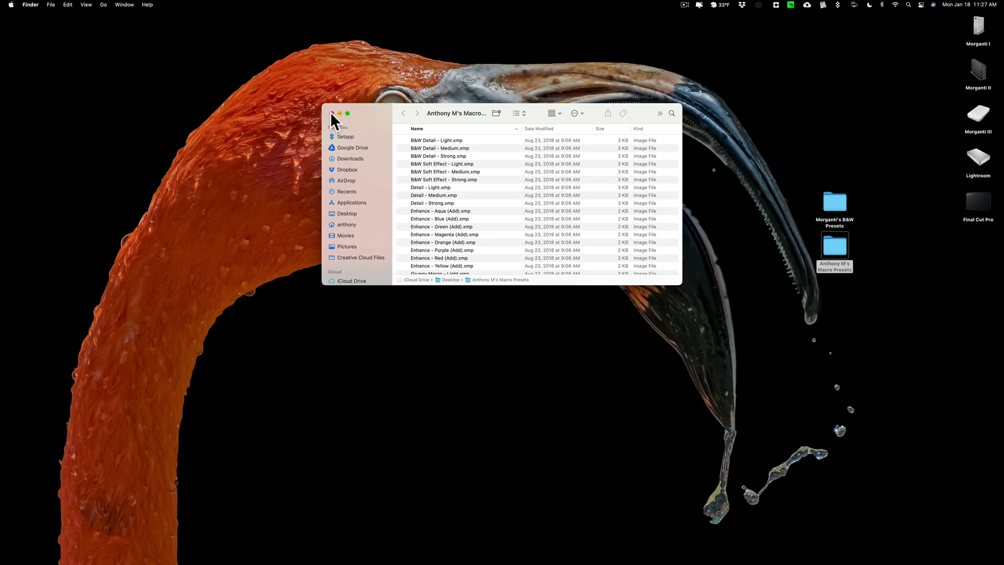
pyautogui.click(332, 113)
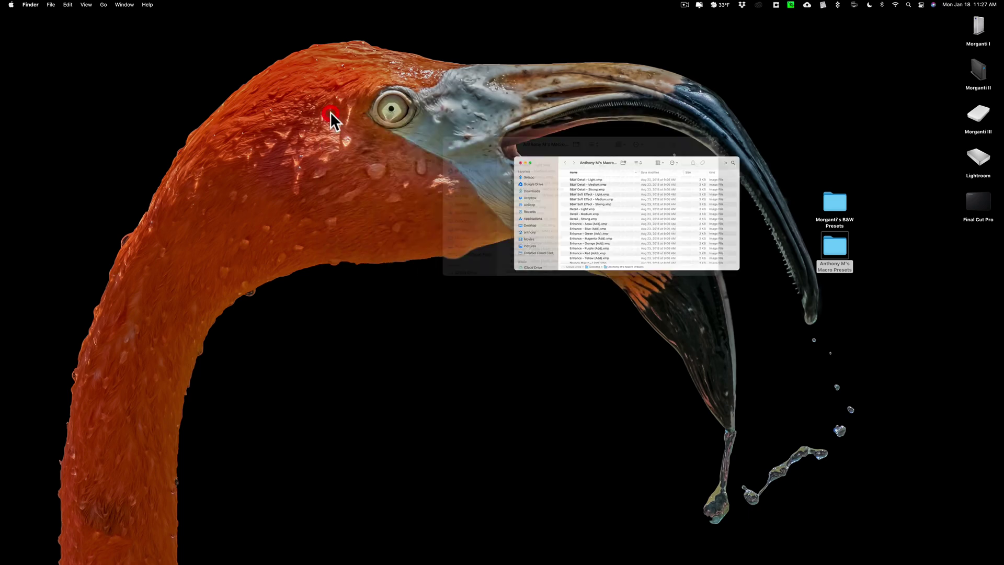
pyautogui.doubleClick(833, 197)
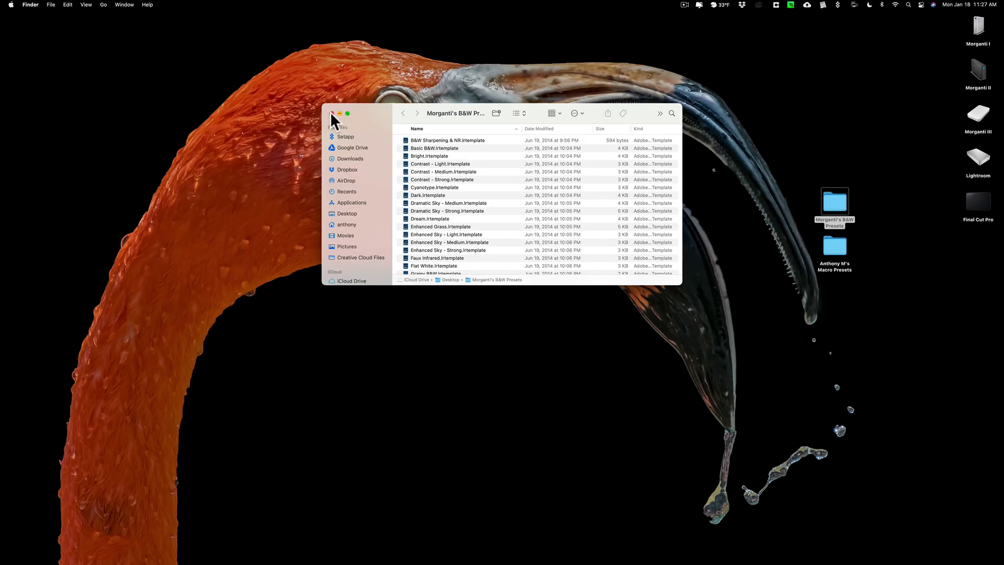
pyautogui.click(331, 113)
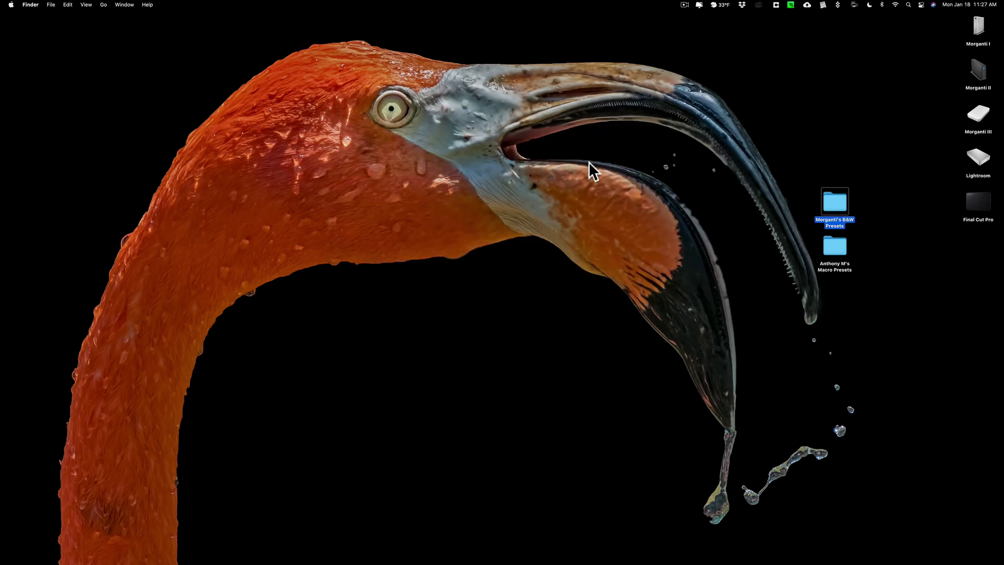
pyautogui.click(901, 544)
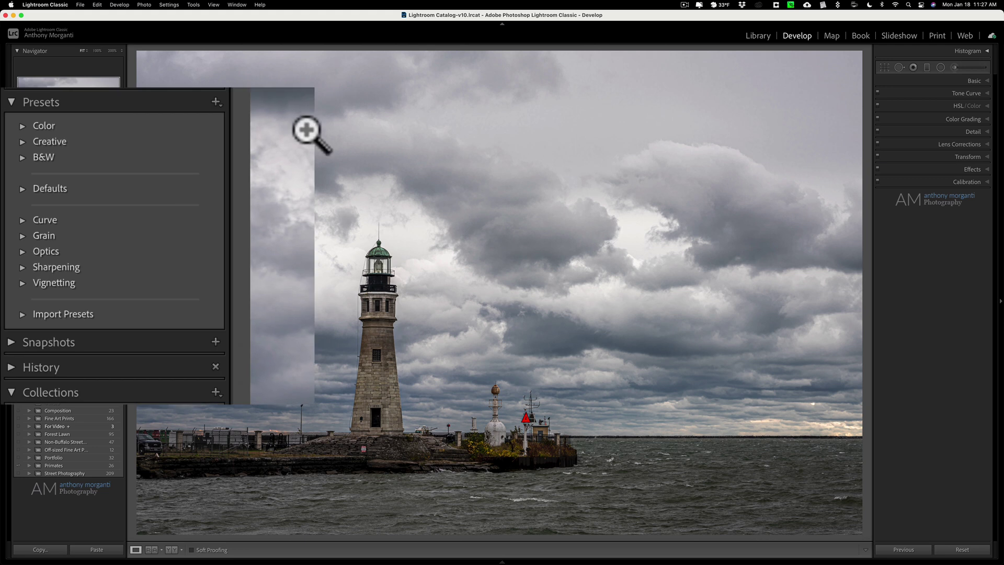
# Step: Import every .xmp preset from the Macro Presets folder, then collapse the new group
pyautogui.click(214, 101)
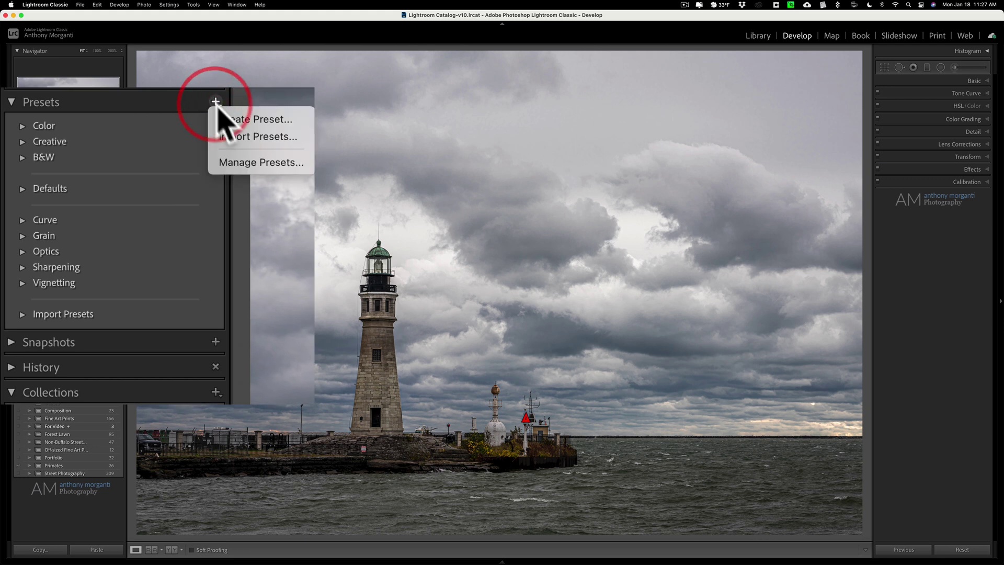
pyautogui.click(240, 137)
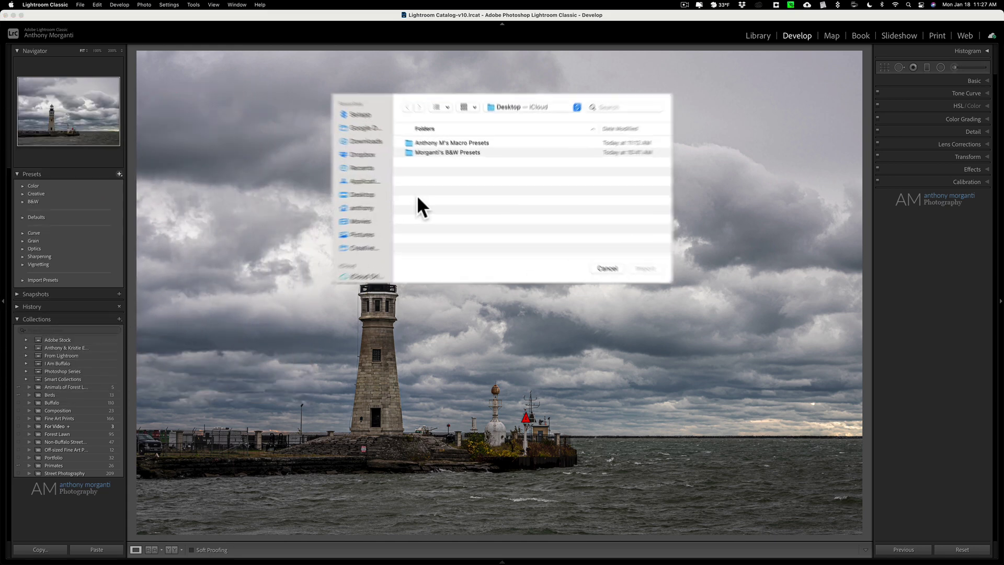
pyautogui.click(399, 116)
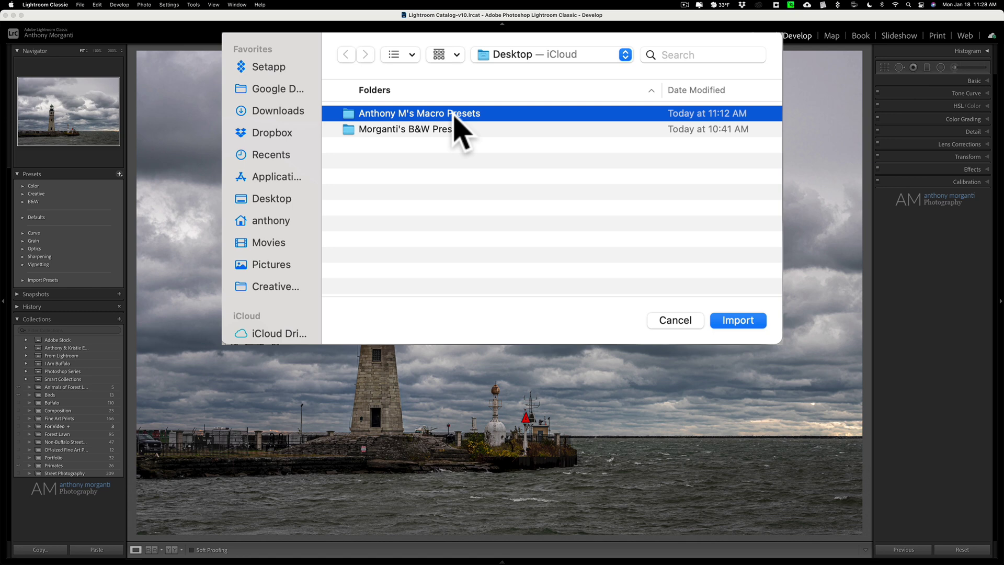
pyautogui.click(751, 316)
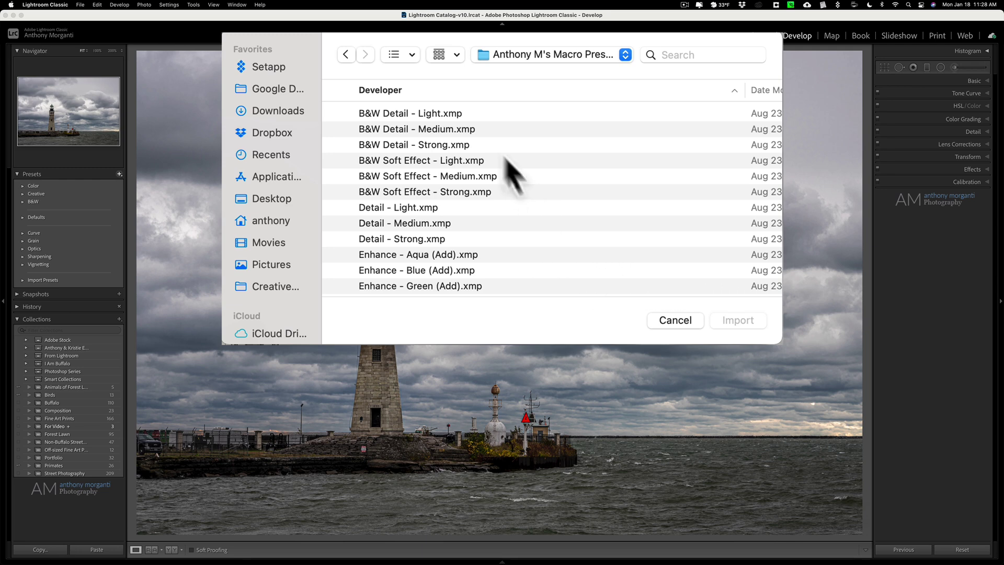
pyautogui.click(444, 114)
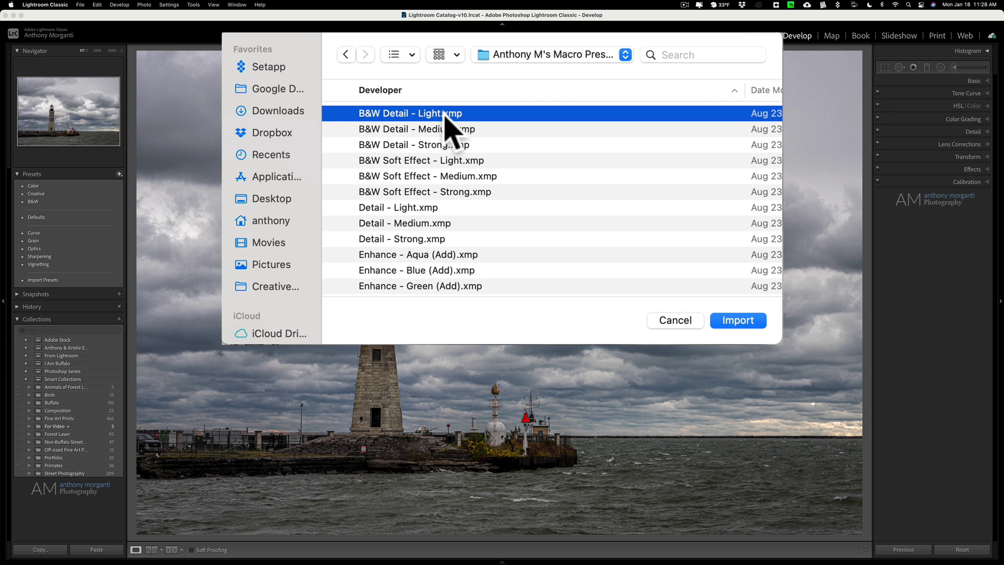
pyautogui.press('super+a')
pyautogui.scroll(-7, 473, 152)
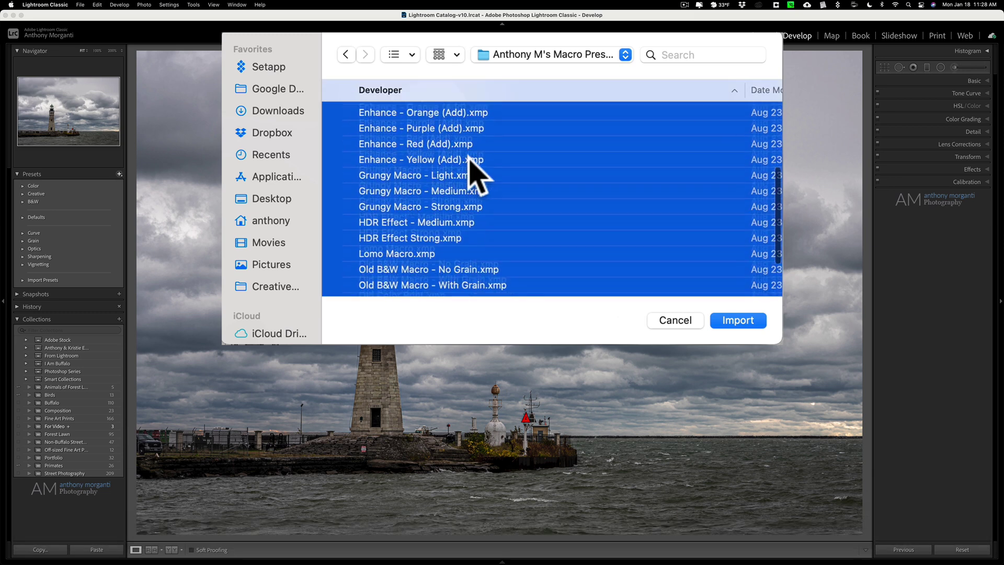
pyautogui.scroll(4, 473, 167)
pyautogui.scroll(5, 473, 164)
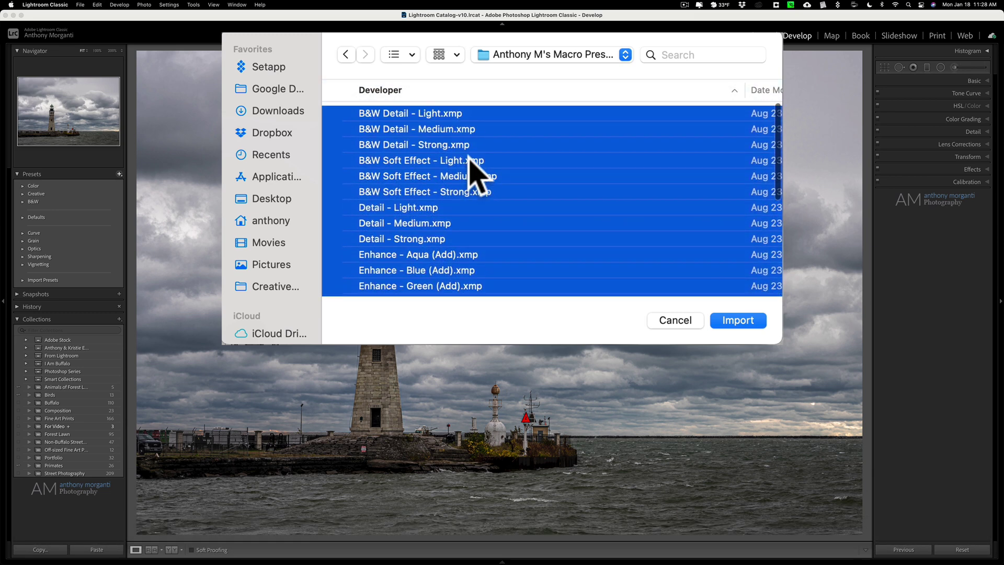
pyautogui.click(735, 323)
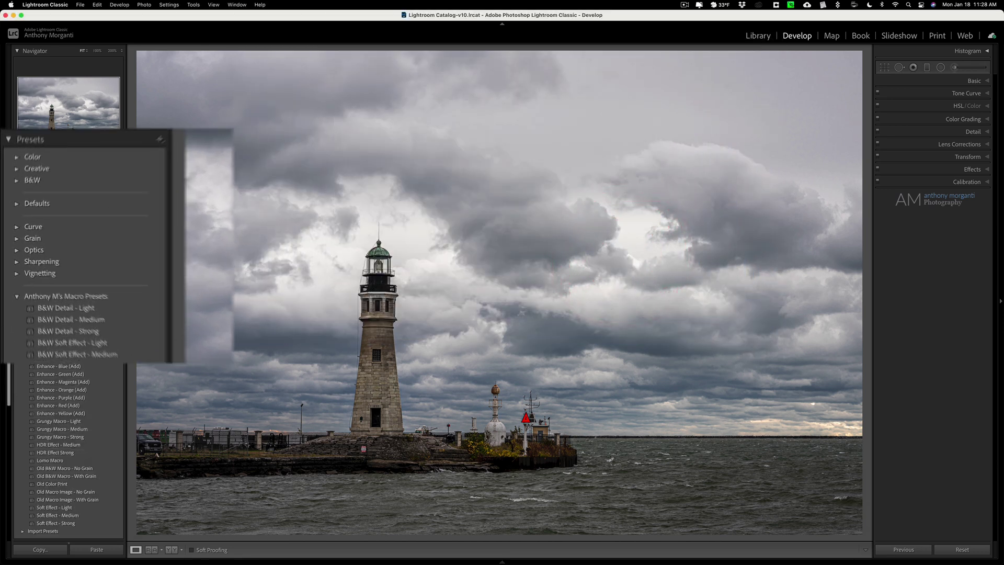
pyautogui.click(22, 314)
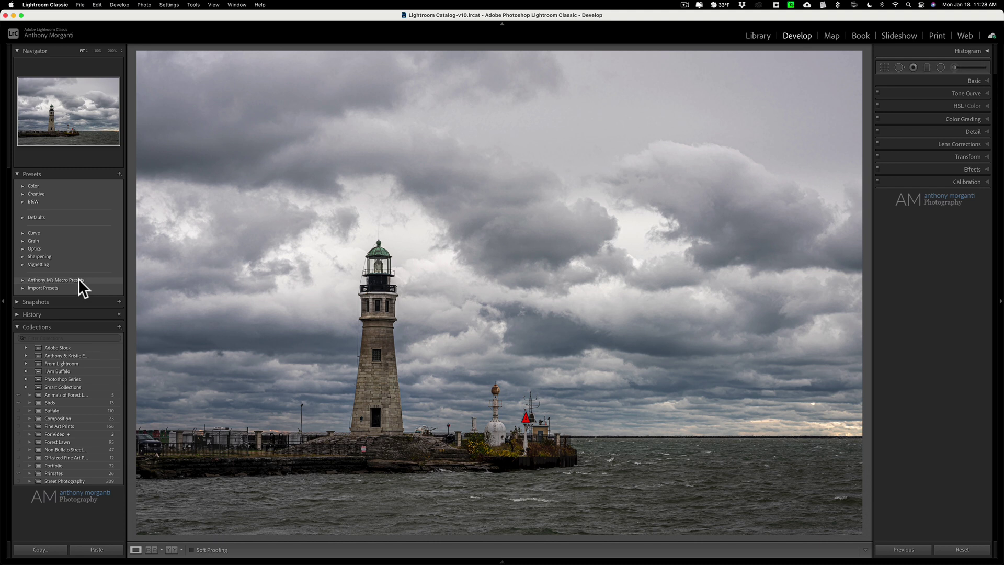
# Step: Start another preset import and browse into the desktop's B&W Presets folder
pyautogui.click(120, 174)
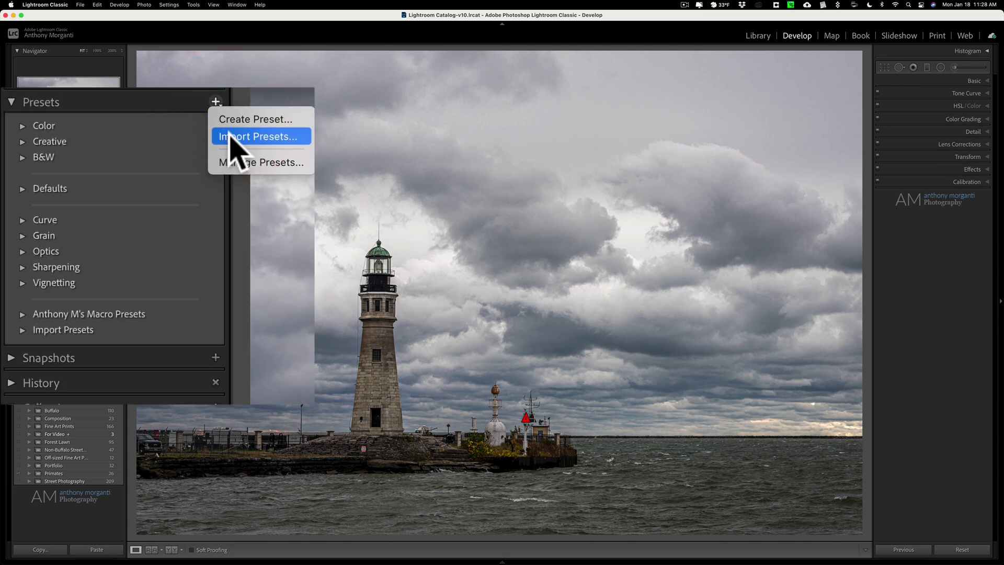
pyautogui.click(127, 191)
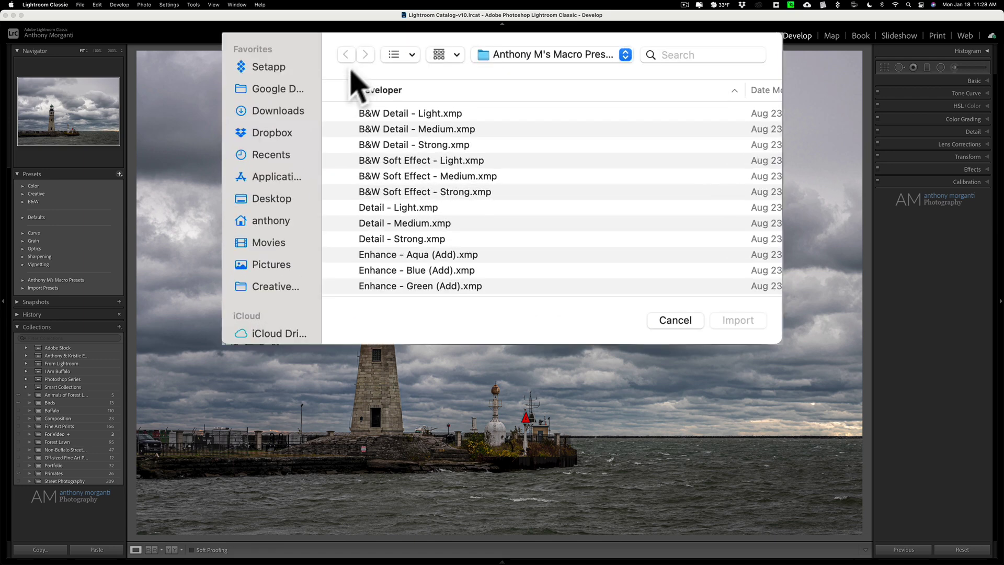
pyautogui.scroll(-5, 309, 272)
pyautogui.click(271, 241)
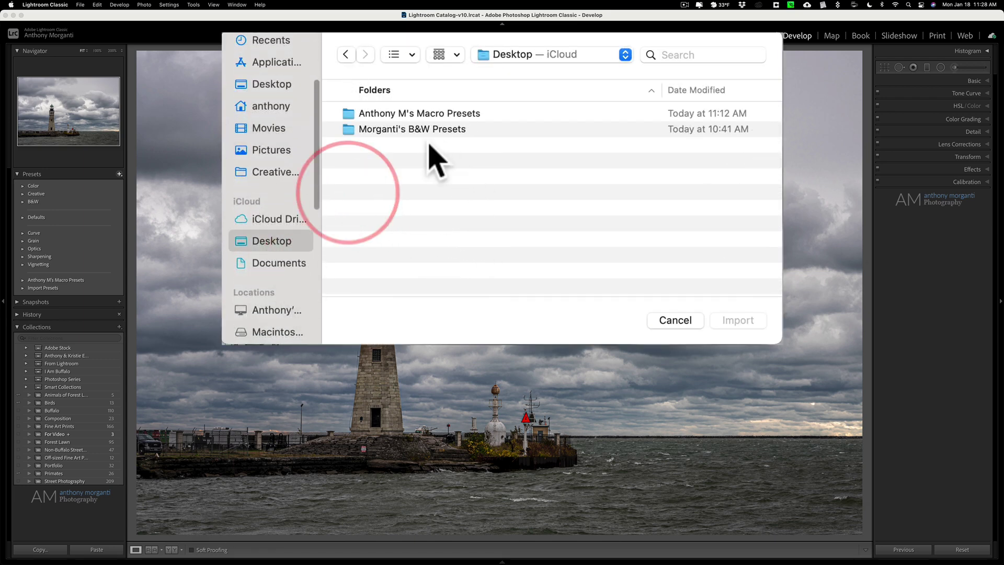
pyautogui.click(377, 130)
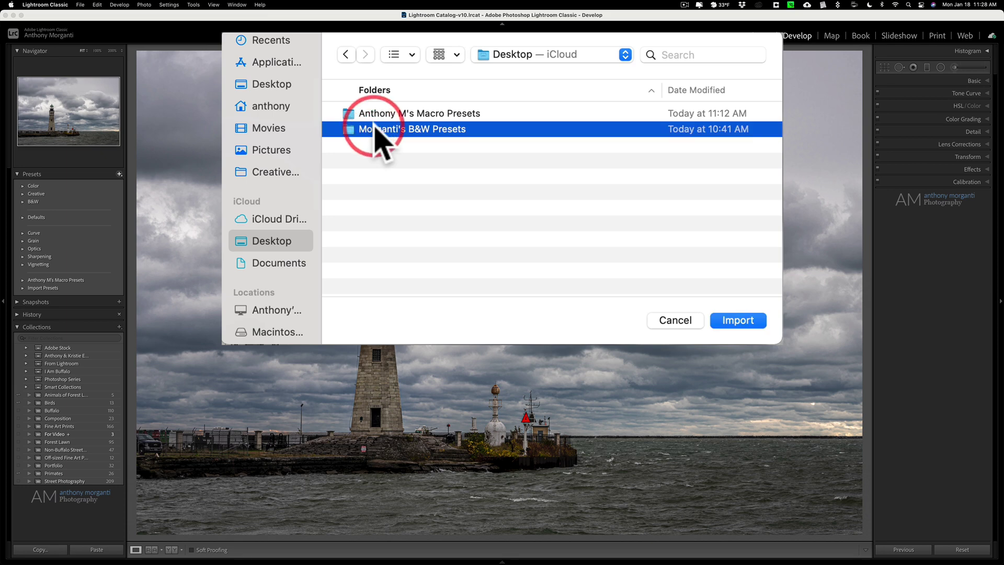
pyautogui.click(738, 320)
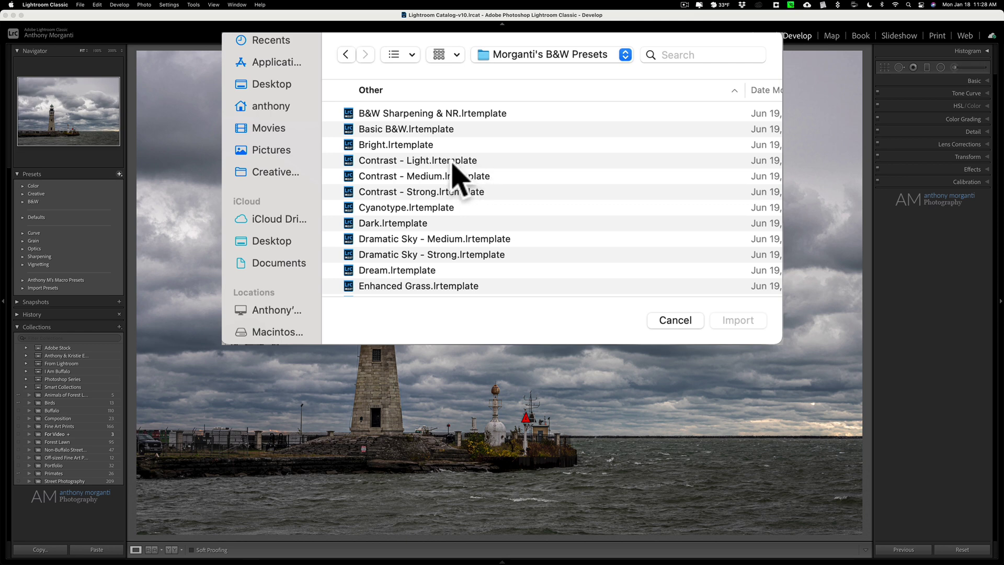
# Step: Select the Cyanotype through Dramatic Sky - Strong .lrtemplate files, then collapse User Presets
pyautogui.scroll(2, 405, 139)
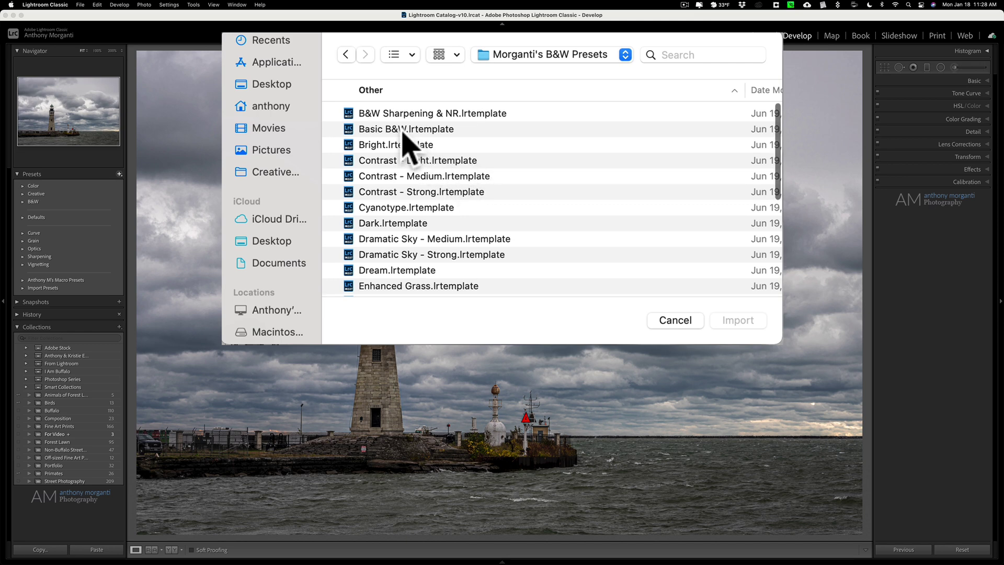
pyautogui.scroll(-4, 405, 139)
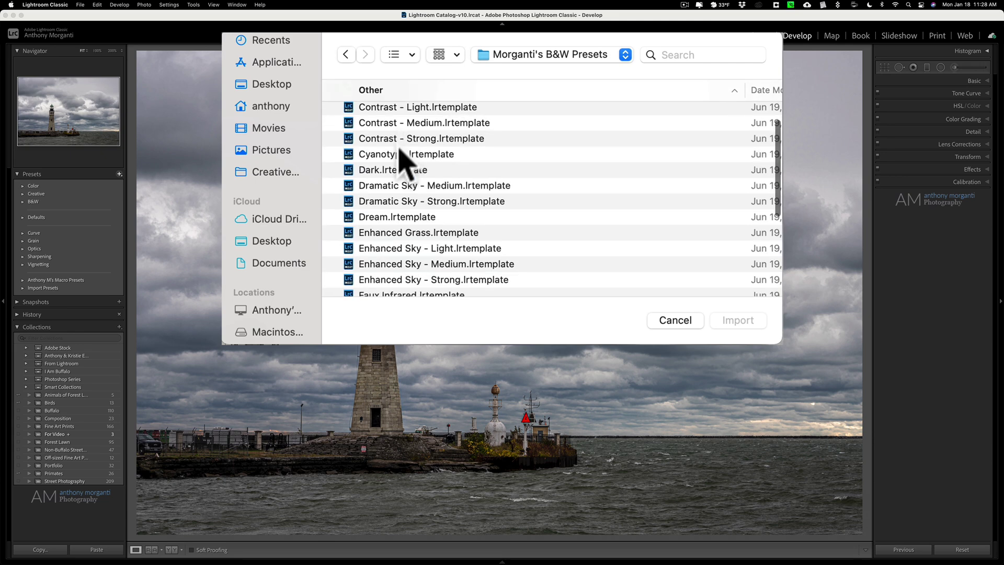
pyautogui.click(389, 156)
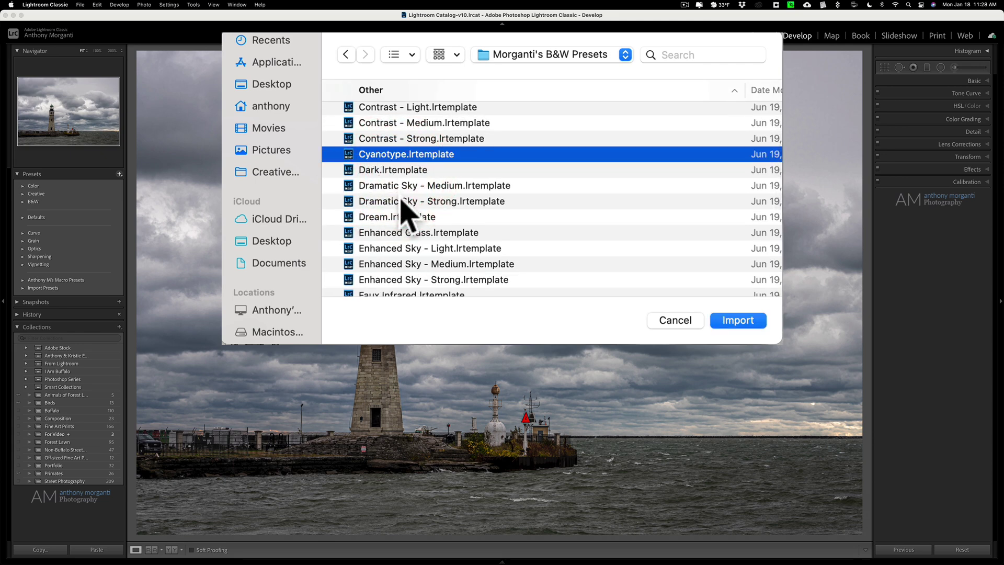
pyautogui.keyDown('shift'); pyautogui.click(402, 201); pyautogui.keyUp('shift')
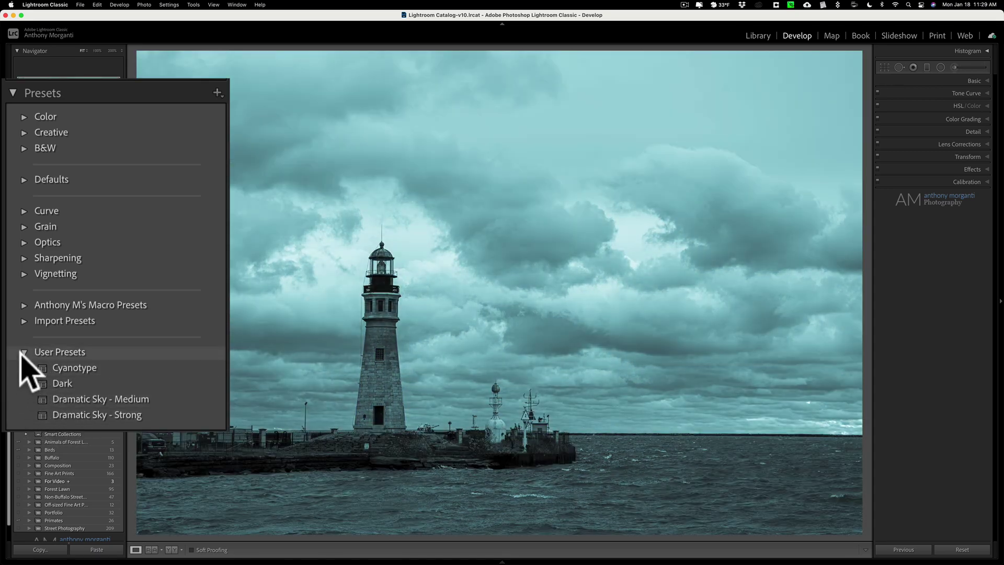
pyautogui.click(22, 353)
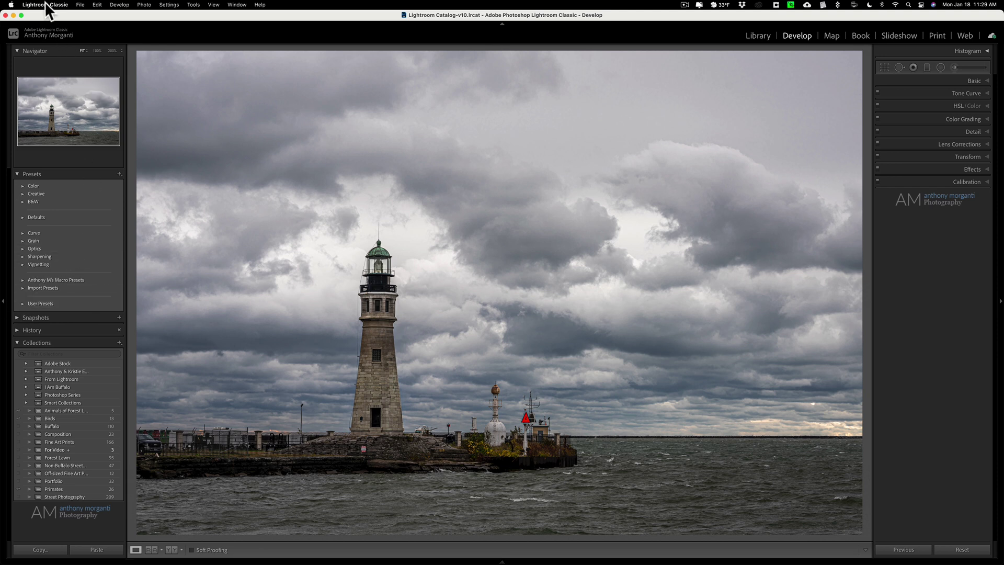
# Step: From the Presets preferences, reveal All Other Lightroom Presets in Finder
pyautogui.click(97, 9)
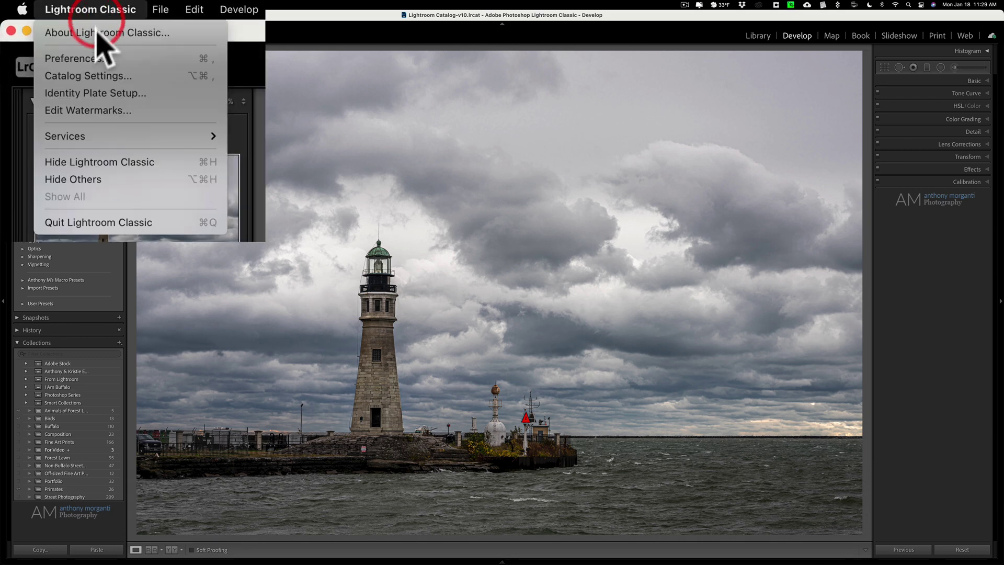
pyautogui.click(92, 58)
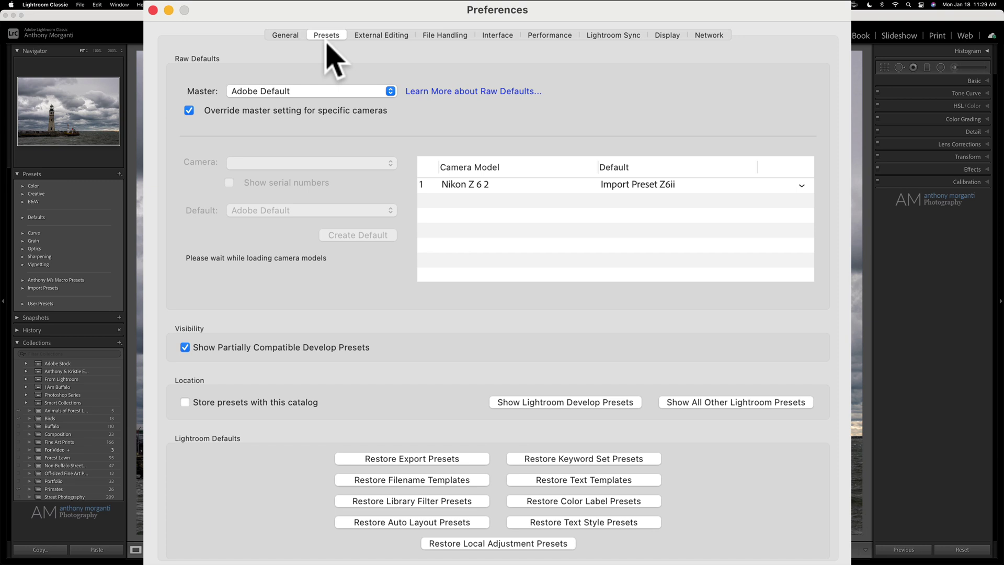
pyautogui.click(327, 38)
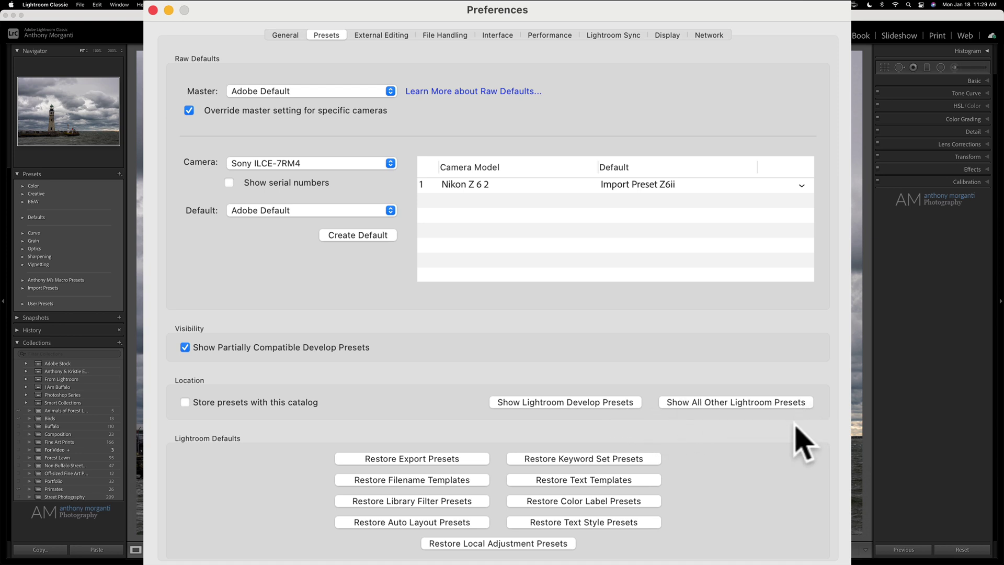
pyautogui.click(716, 403)
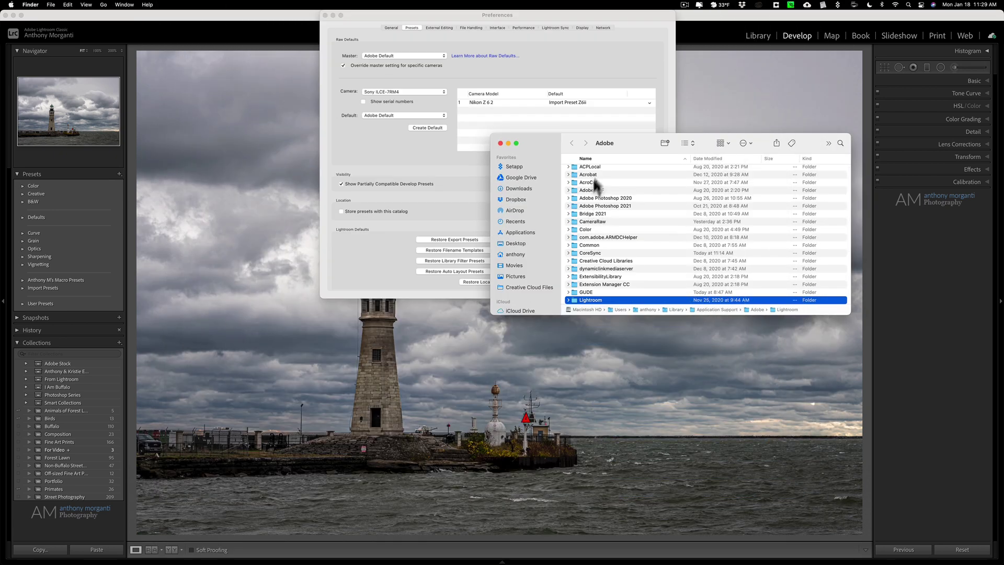
# Step: Move the Finder window aside, close Preferences, and quit Lightroom Classic
pyautogui.moveTo(624, 139); pyautogui.dragTo(376, 137)
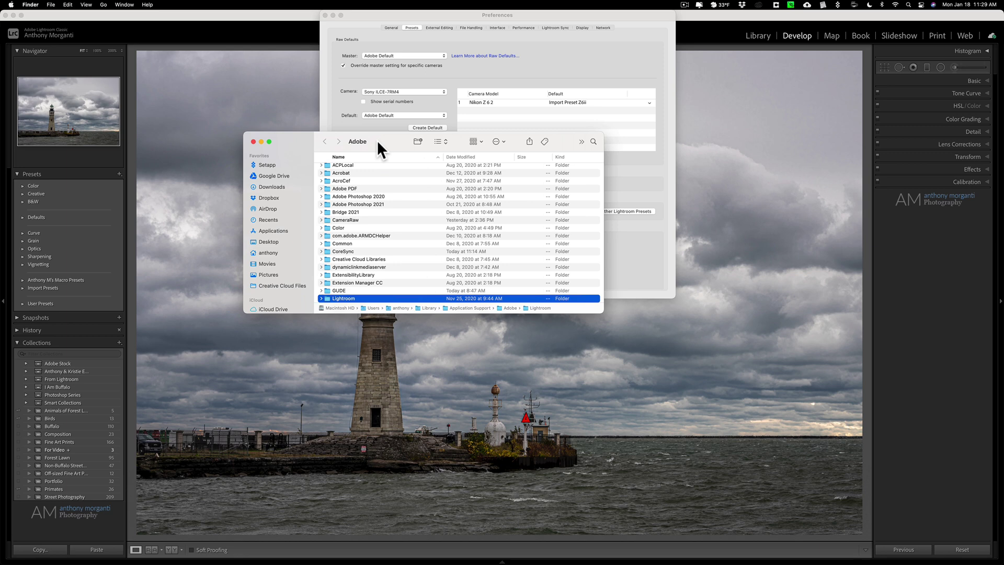
pyautogui.click(325, 15)
pyautogui.click(27, 14)
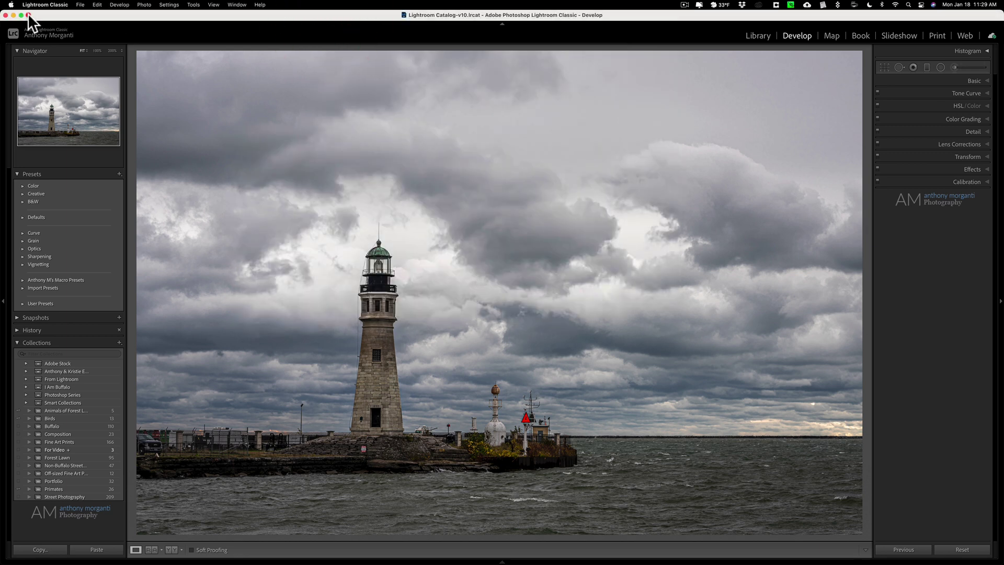
pyautogui.click(31, 4)
pyautogui.click(27, 110)
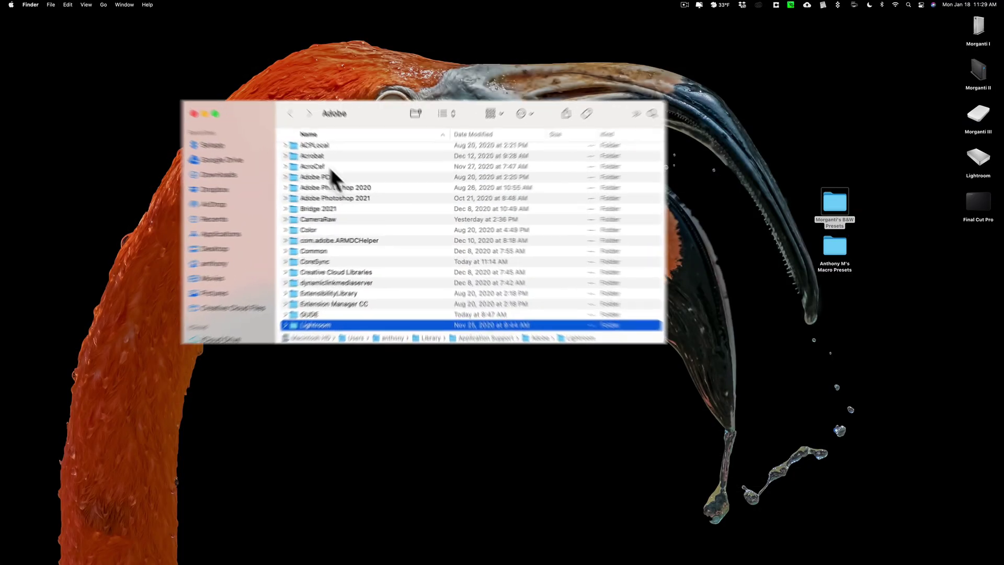
# Step: In Finder, go into the Lightroom folder and then its Develop Presets folder
pyautogui.scroll(-2, 384, 214)
pyautogui.scroll(-3, 348, 209)
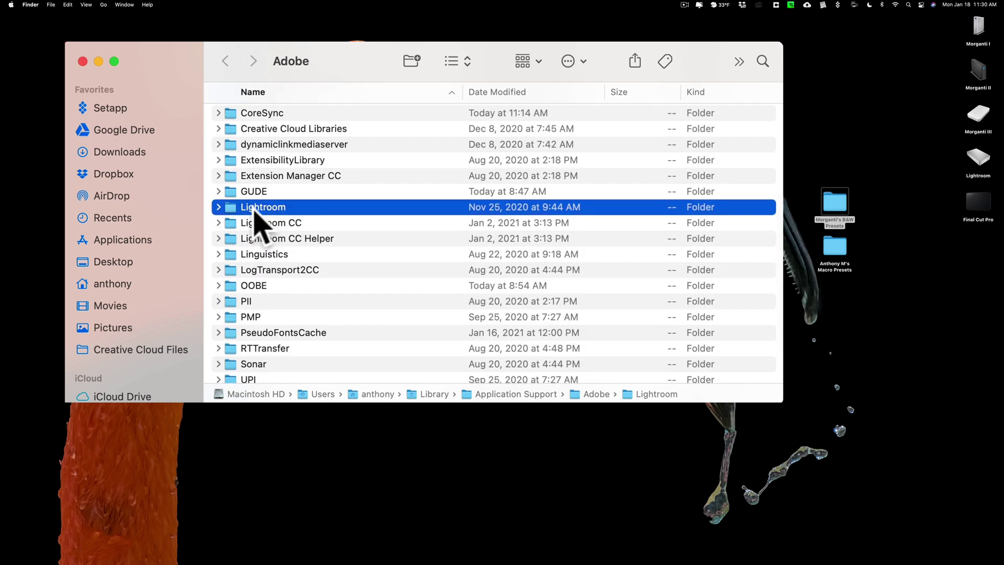
pyautogui.doubleClick(293, 208)
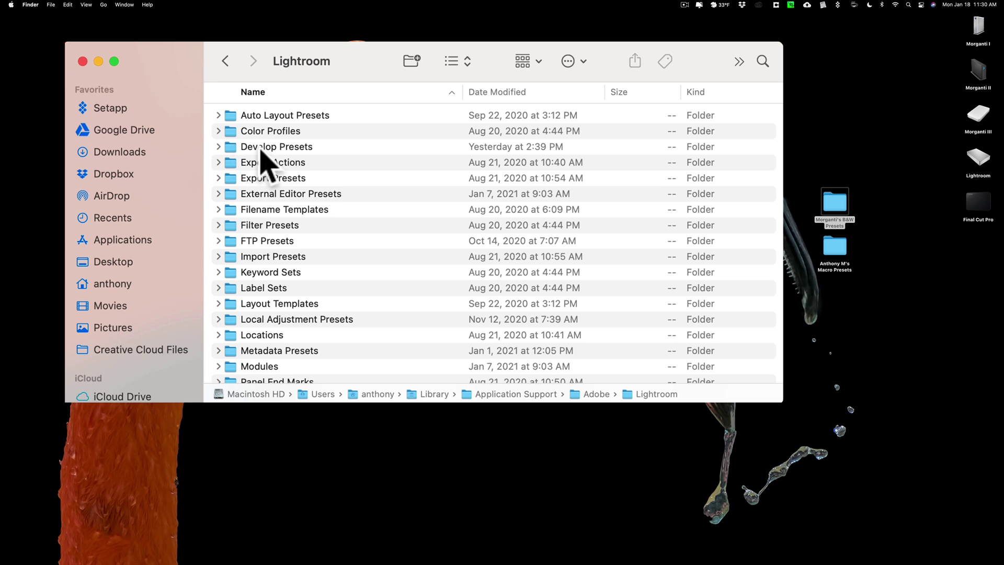
pyautogui.doubleClick(260, 148)
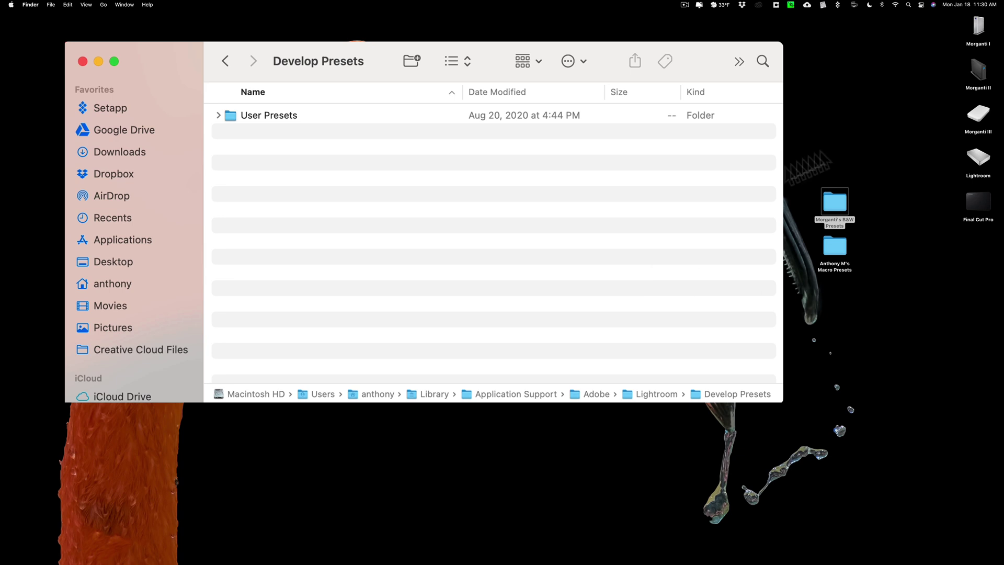
# Step: Move the Morganti's B&W Presets desktop folder into Develop Presets, confirming the move out of iCloud Drive
pyautogui.doubleClick(832, 201)
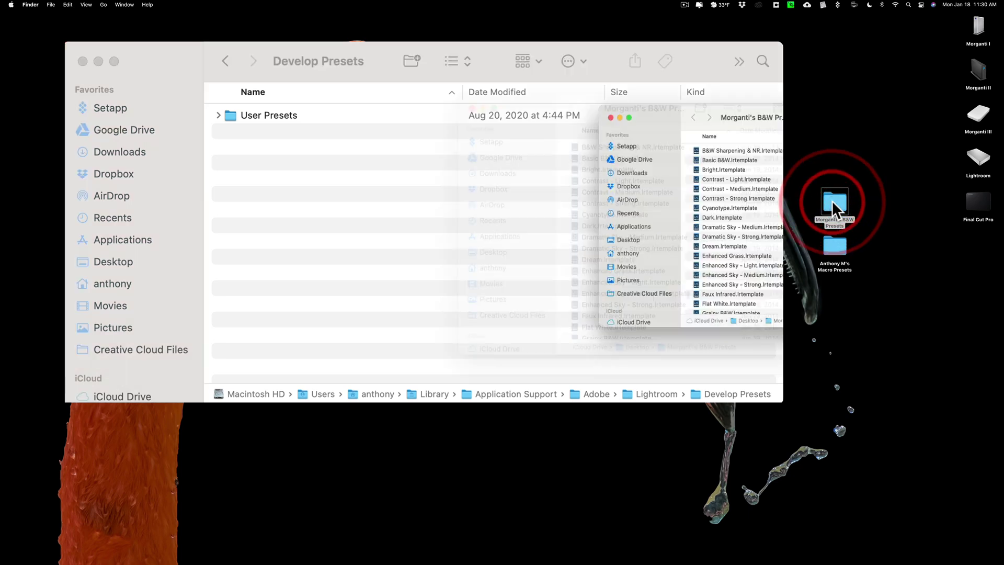
pyautogui.click(105, 84)
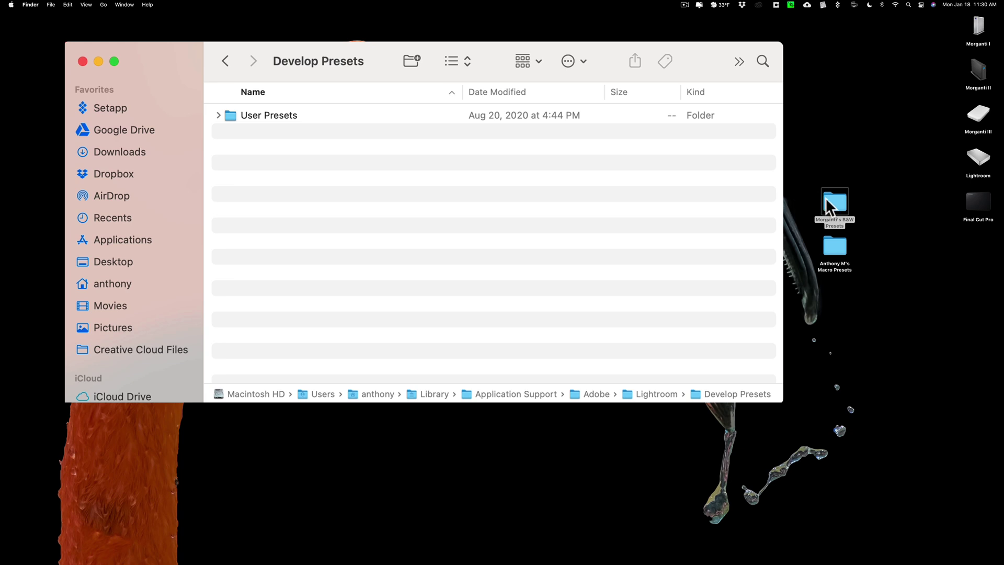
pyautogui.moveTo(834, 201); pyautogui.dragTo(300, 184)
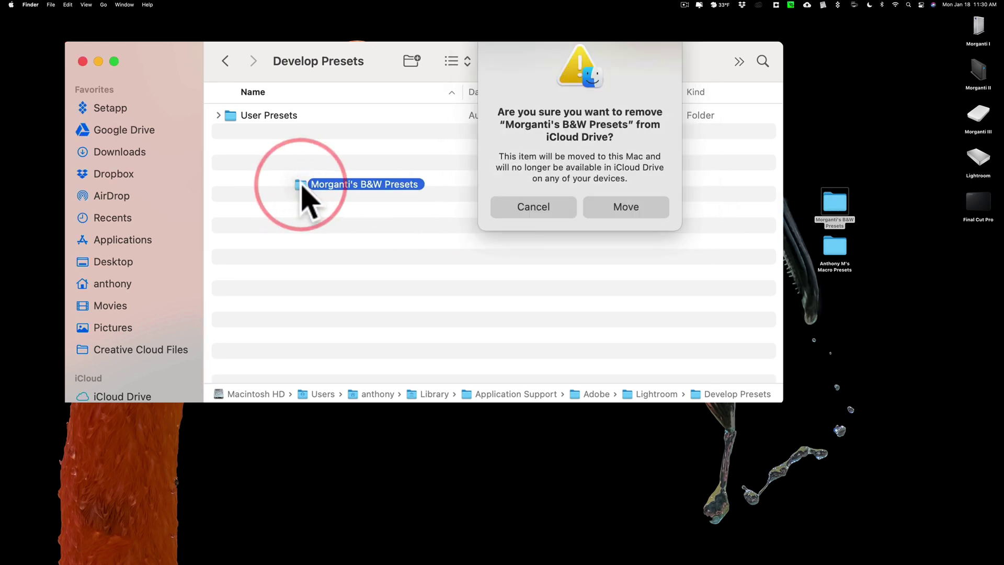
pyautogui.click(635, 208)
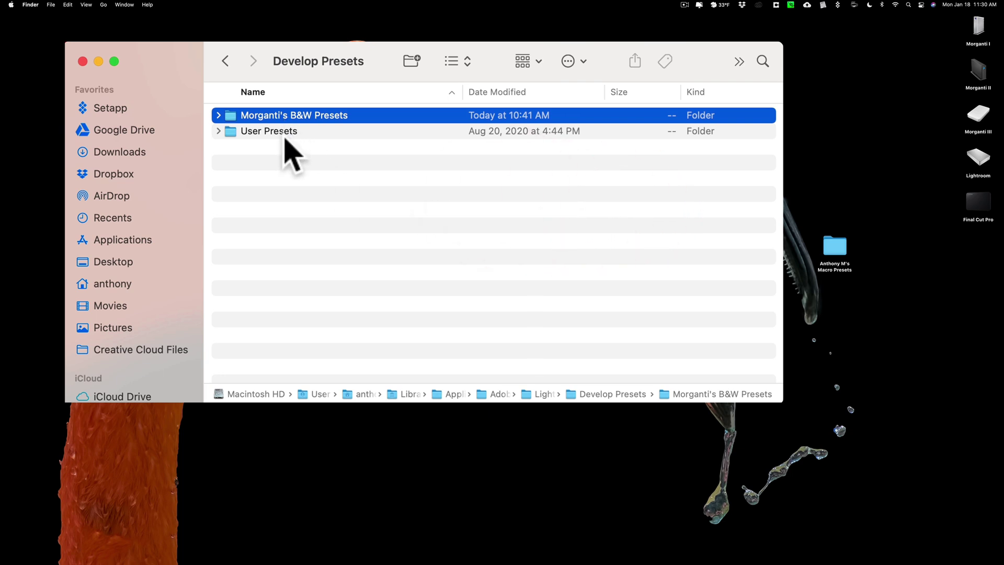
# Step: Close the Develop Presets window and relaunch Lightroom Classic from the Dock
pyautogui.click(82, 61)
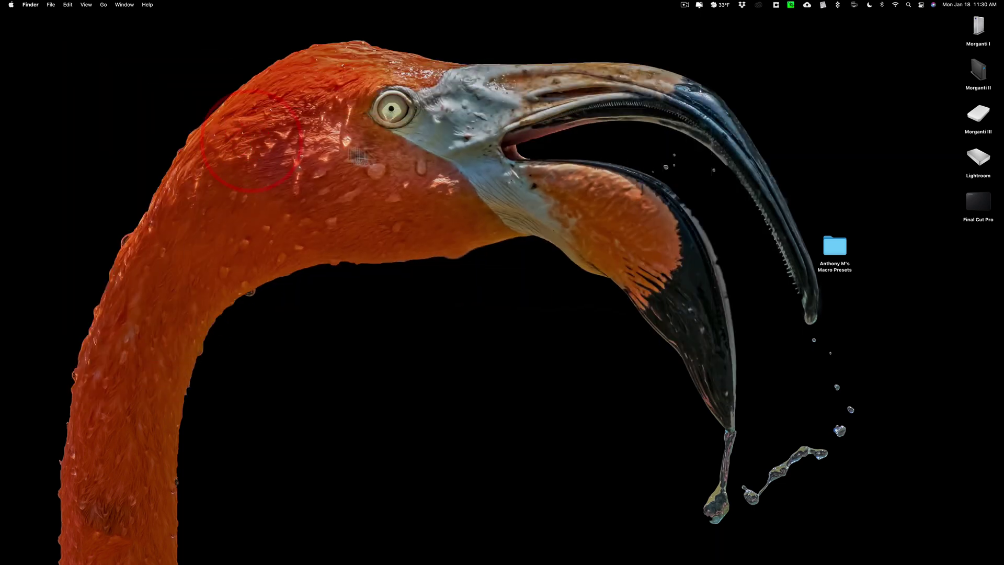
pyautogui.moveTo(769, 563)
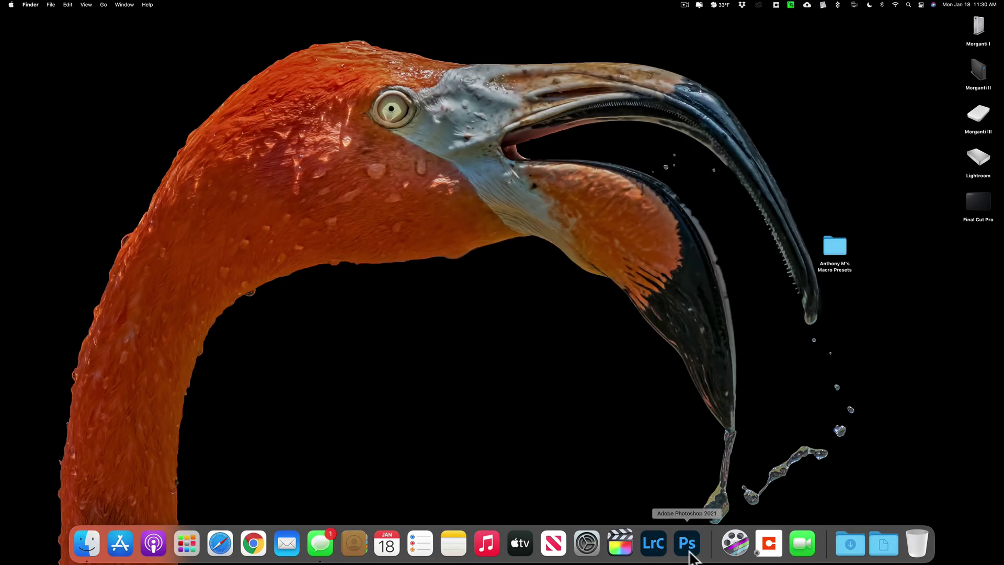
pyautogui.click(654, 547)
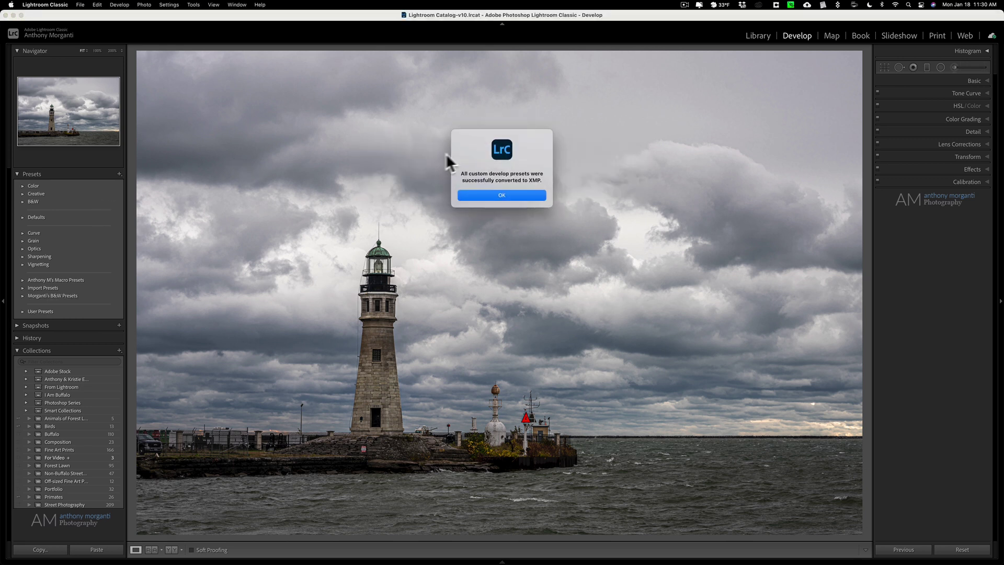
# Step: Dismiss the XMP conversion notice, then expand and collapse the Morganti's B&W, Import and User preset folders
pyautogui.click(494, 195)
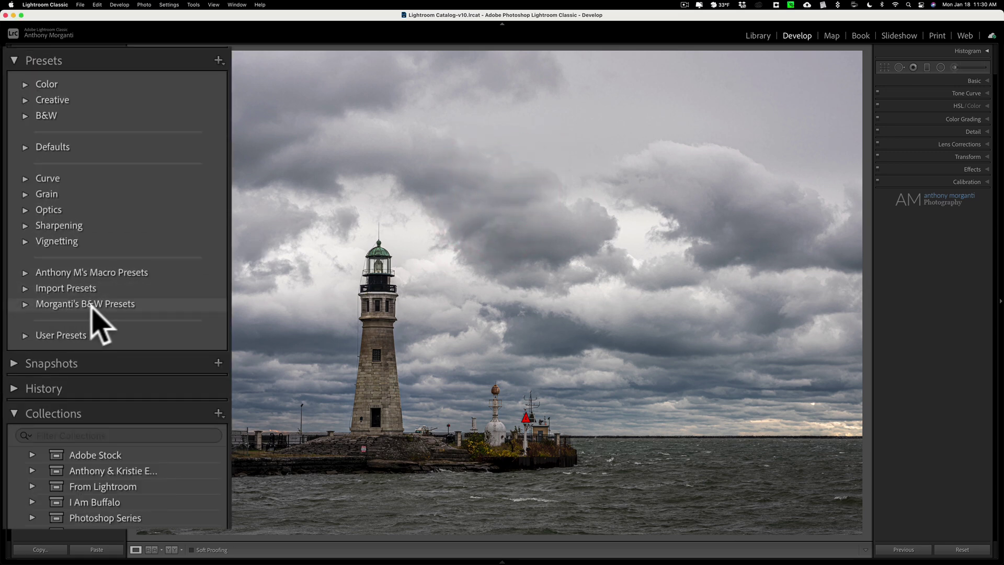
pyautogui.click(24, 304)
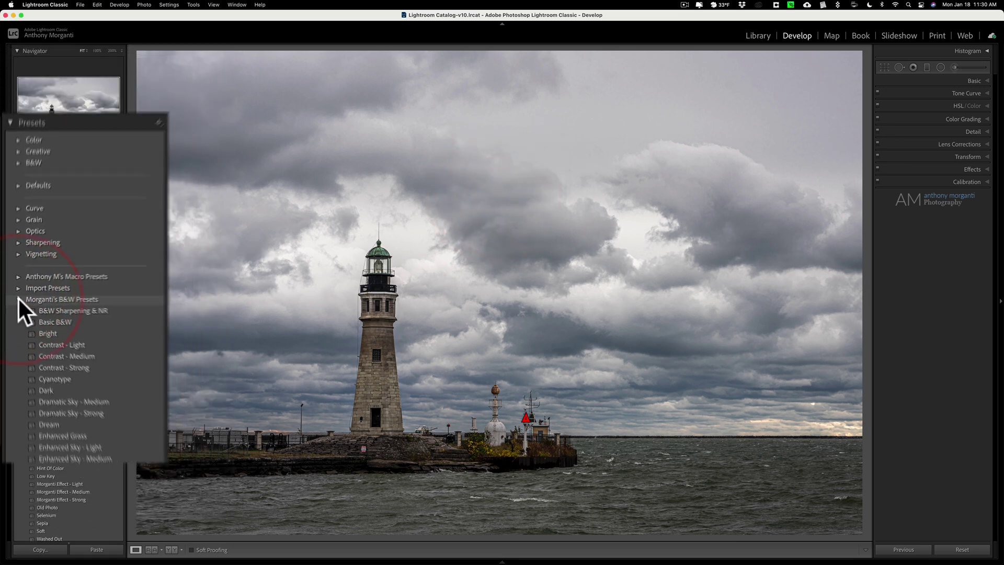
pyautogui.click(23, 295)
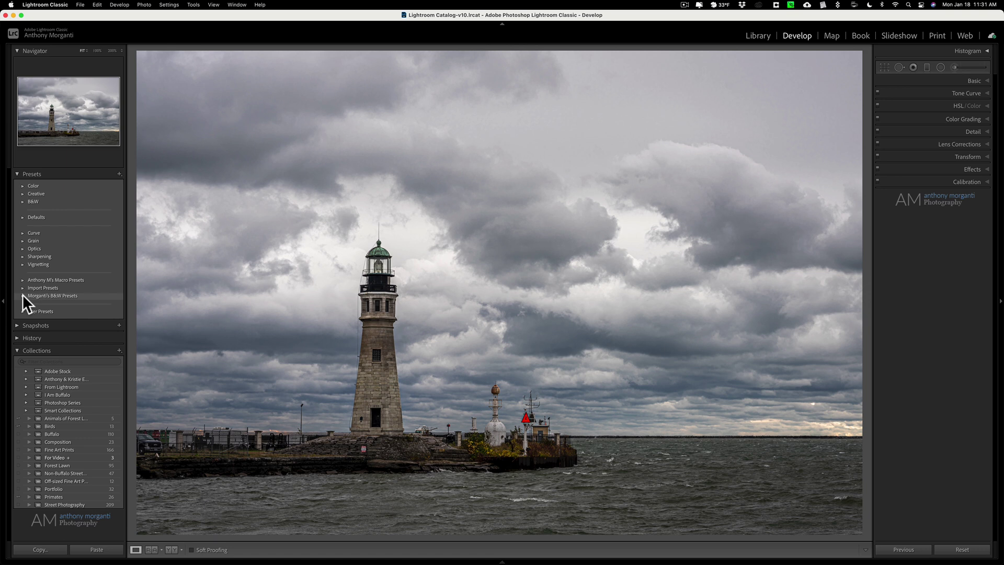
pyautogui.click(22, 288)
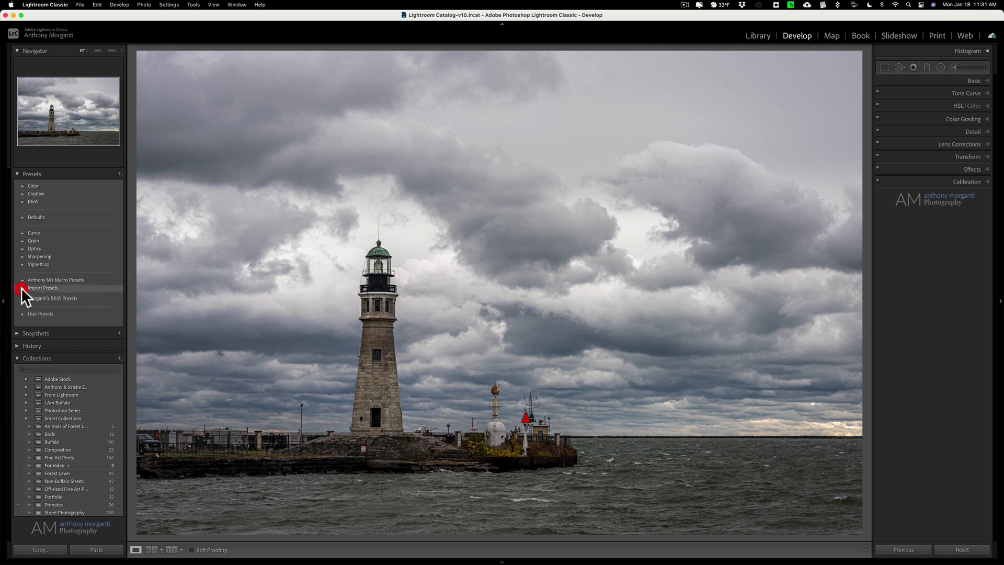
pyautogui.click(22, 288)
pyautogui.click(22, 311)
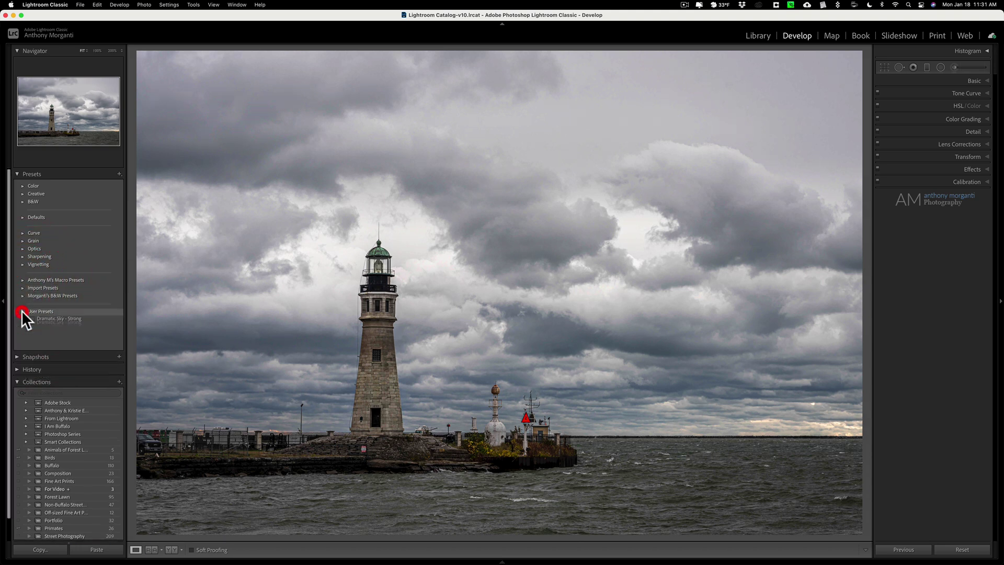
pyautogui.click(21, 311)
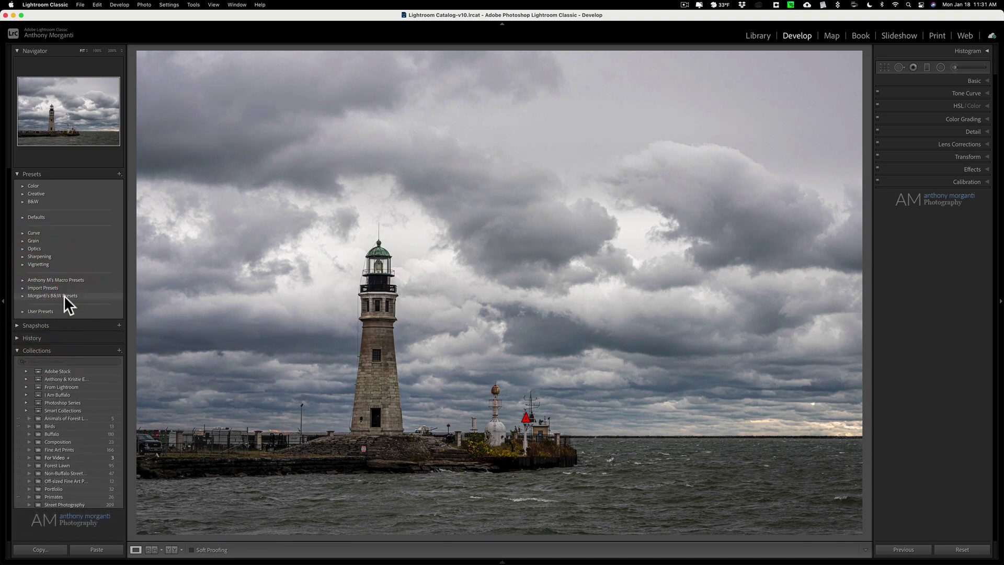